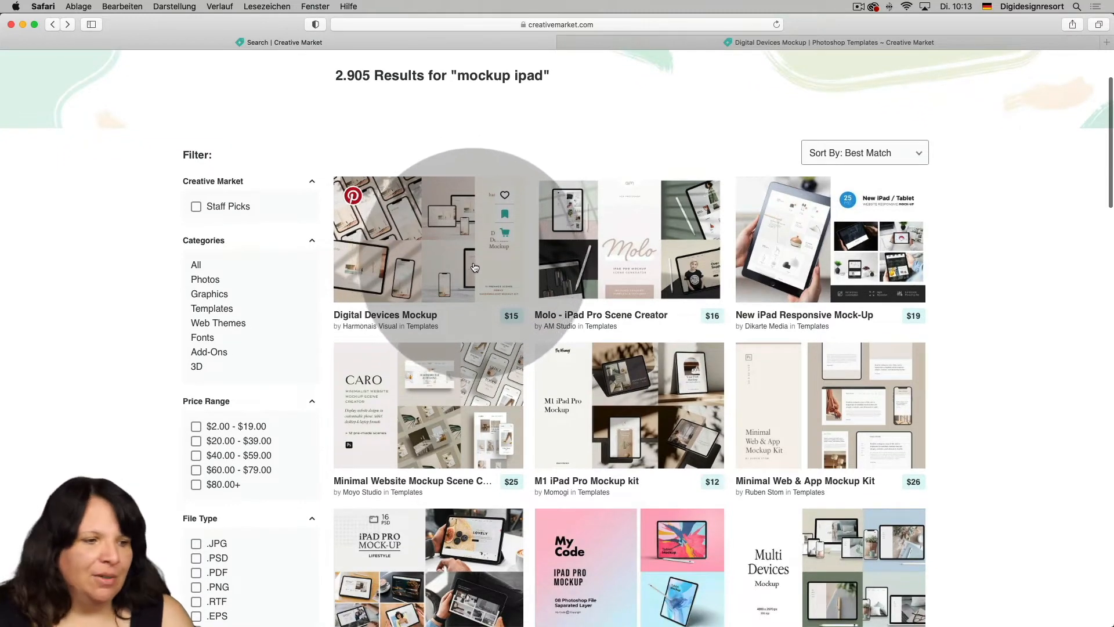
- Review the iPad mockup search results and the Digital Devices Mockup product's description, included files and tablet preview image
scroll(470, 269, "down", 5)
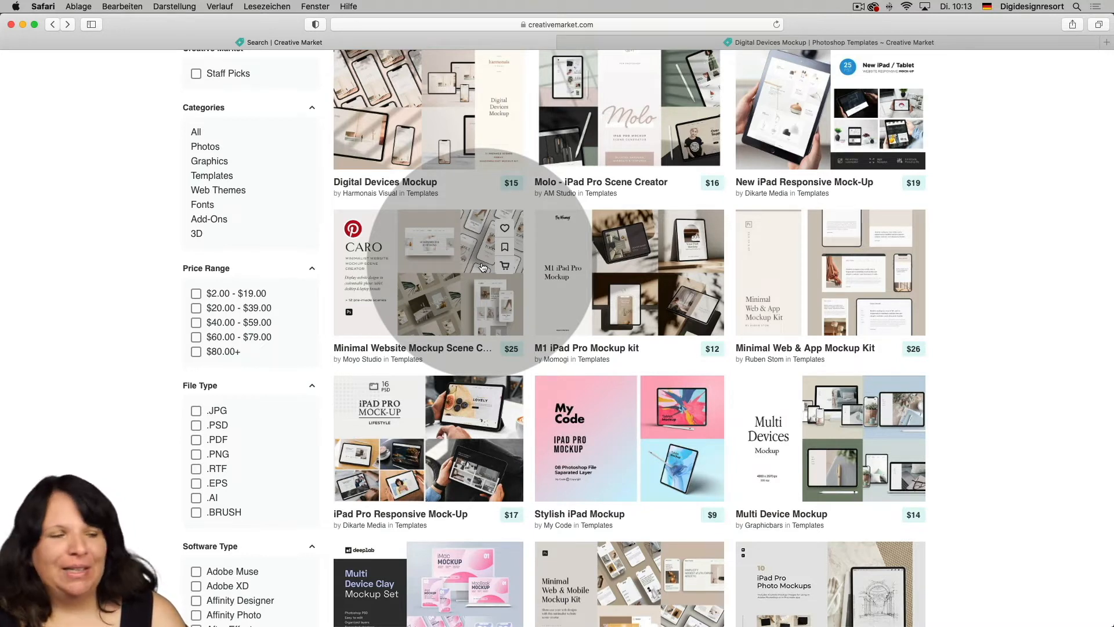
scroll(482, 267, "up", 5)
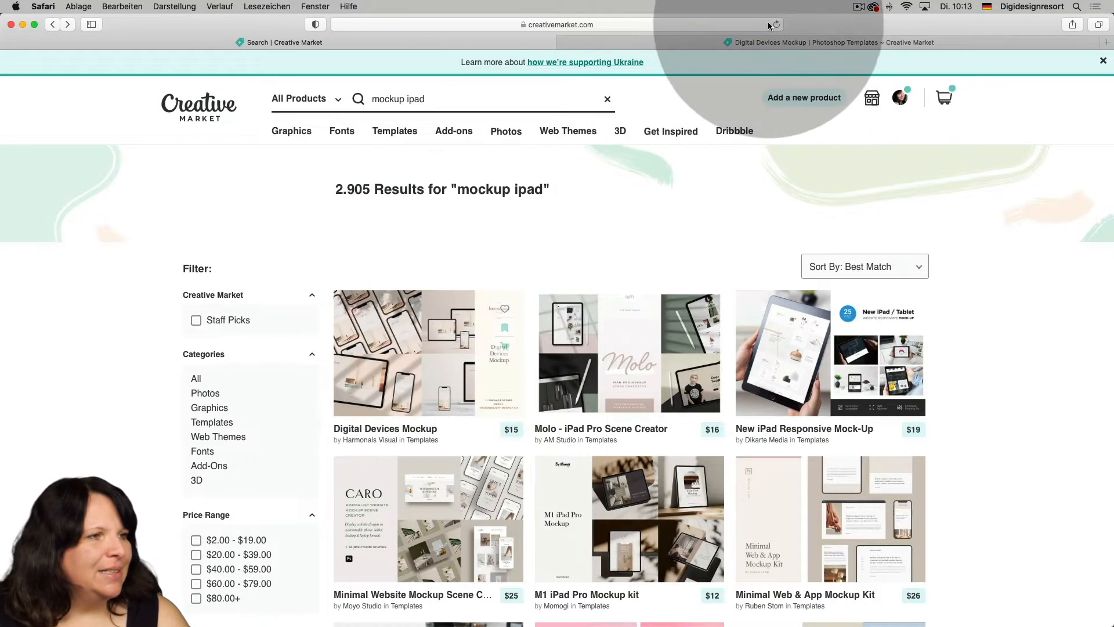
left_click(764, 42)
scroll(695, 206, "down", 5)
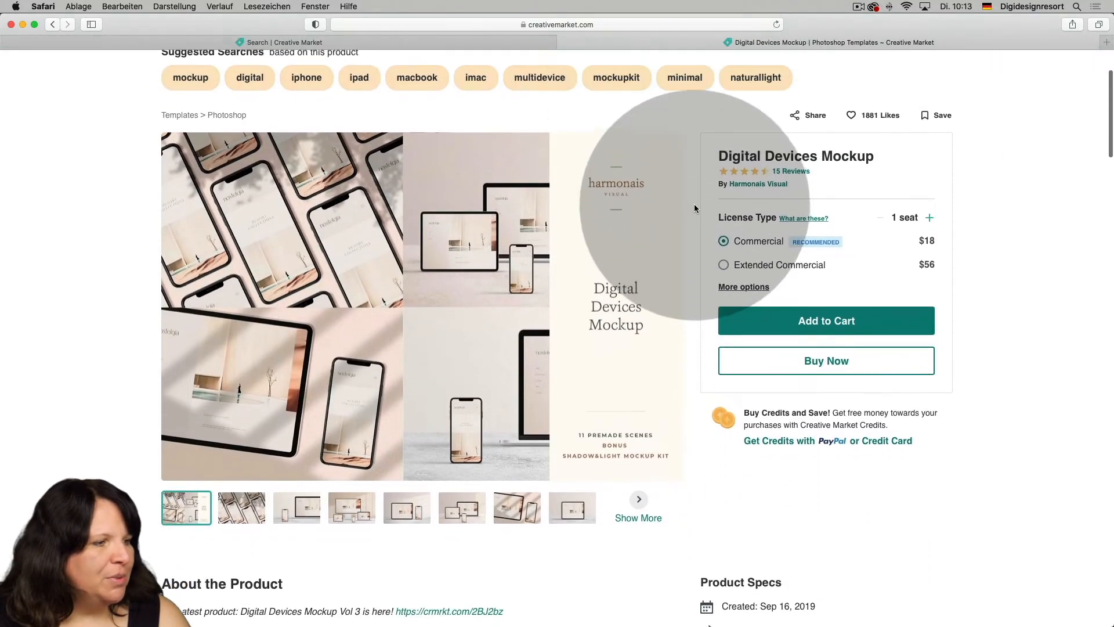
scroll(695, 206, "down", 5)
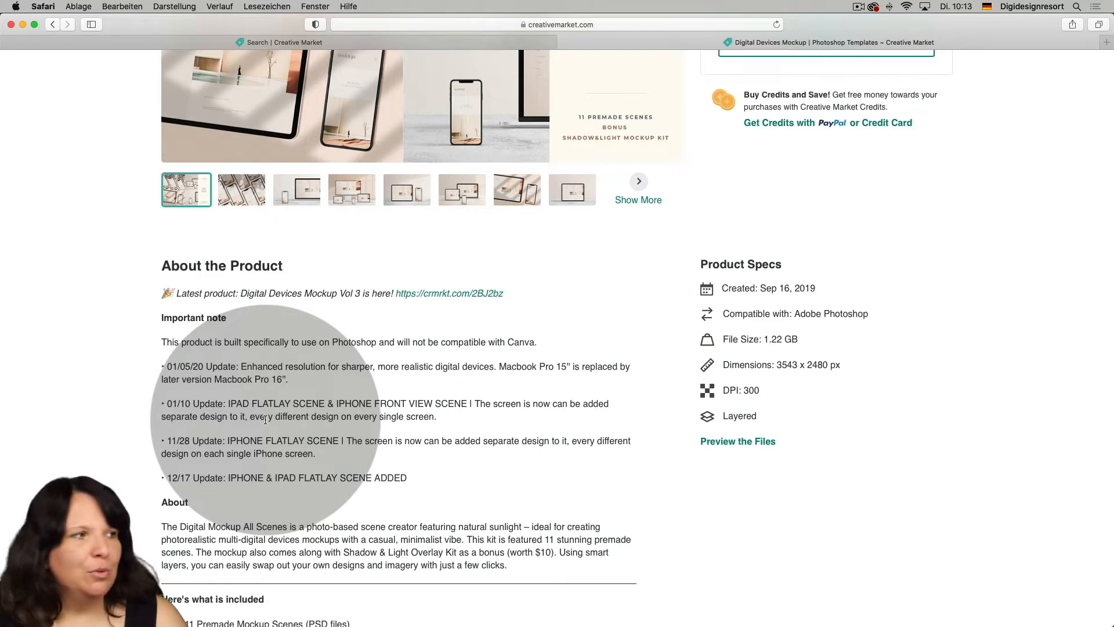
scroll(265, 419, "up", 4)
scroll(266, 419, "down", 7)
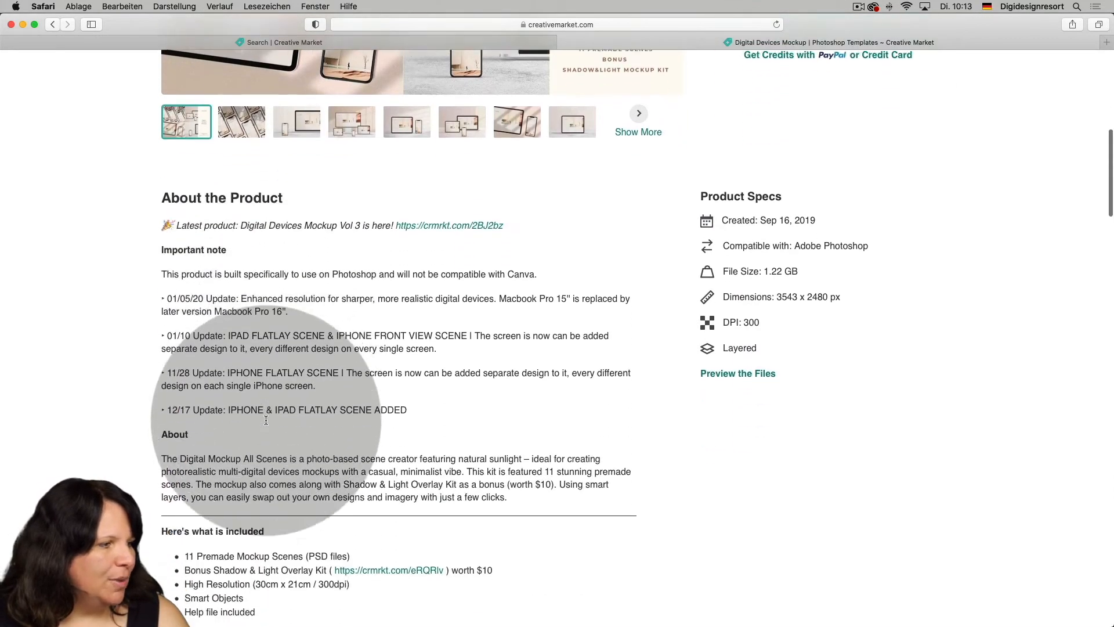
scroll(266, 419, "down", 4)
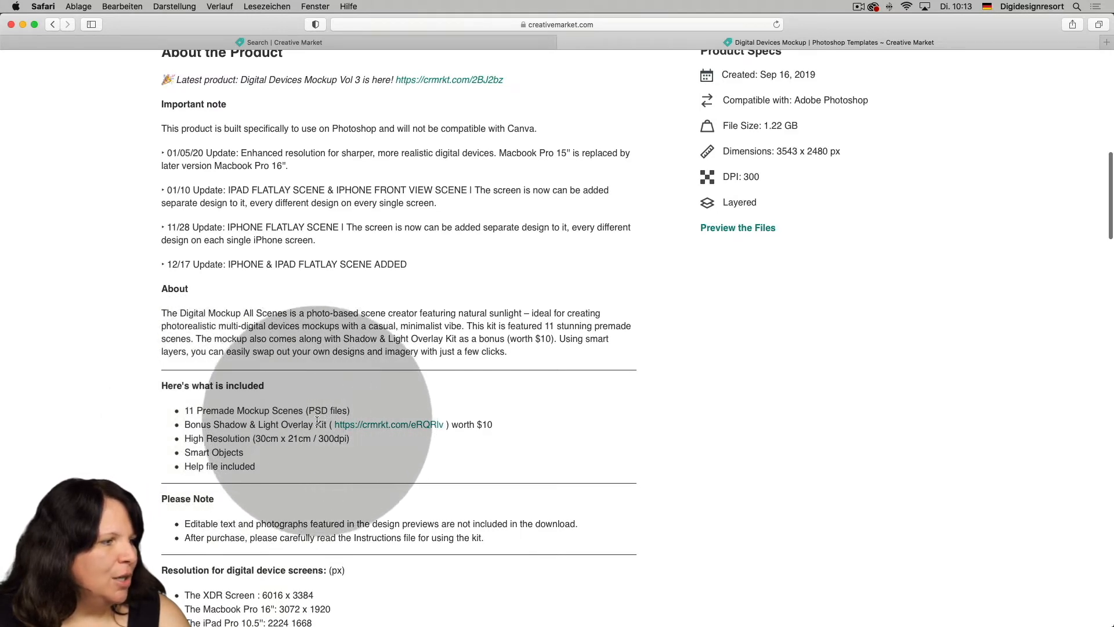
left_click_drag(184, 452, 244, 451)
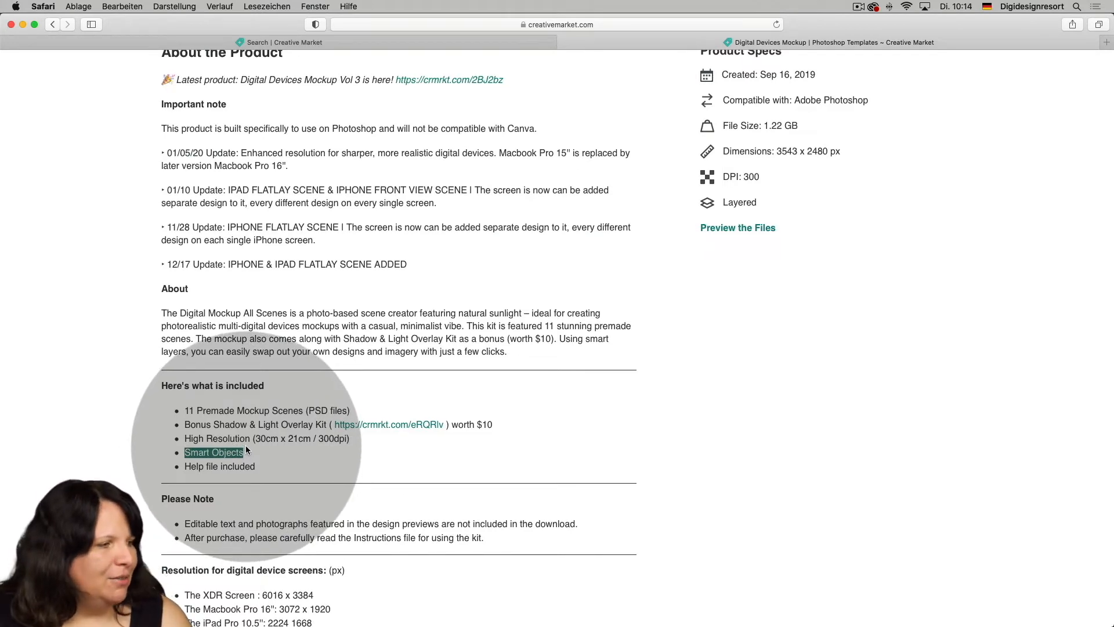
scroll(254, 446, "up", 5)
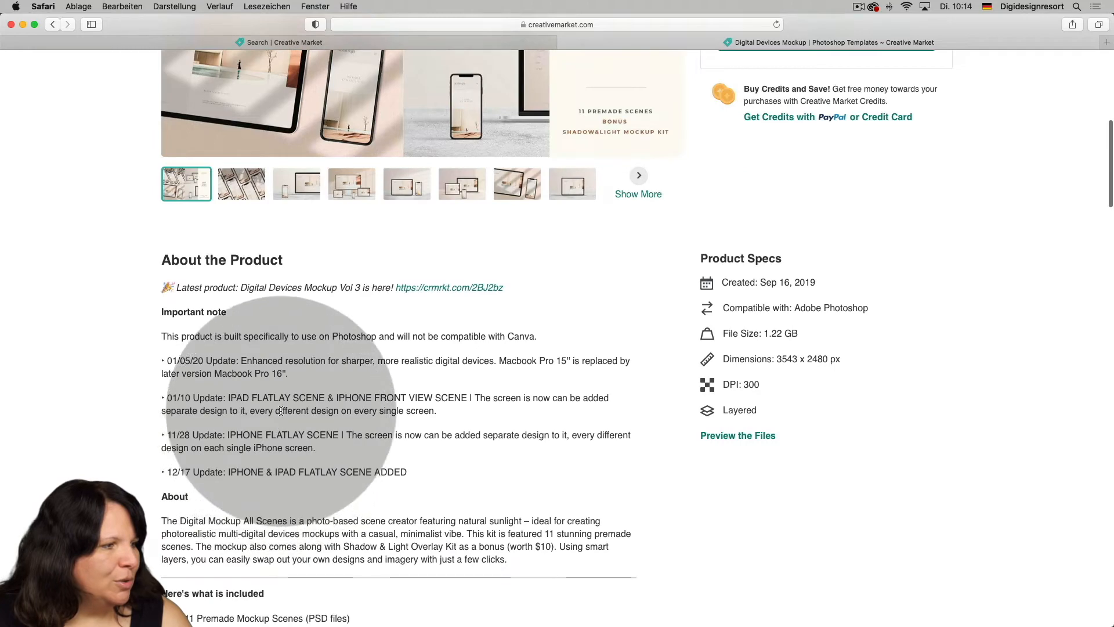
scroll(165, 414, "up", 1)
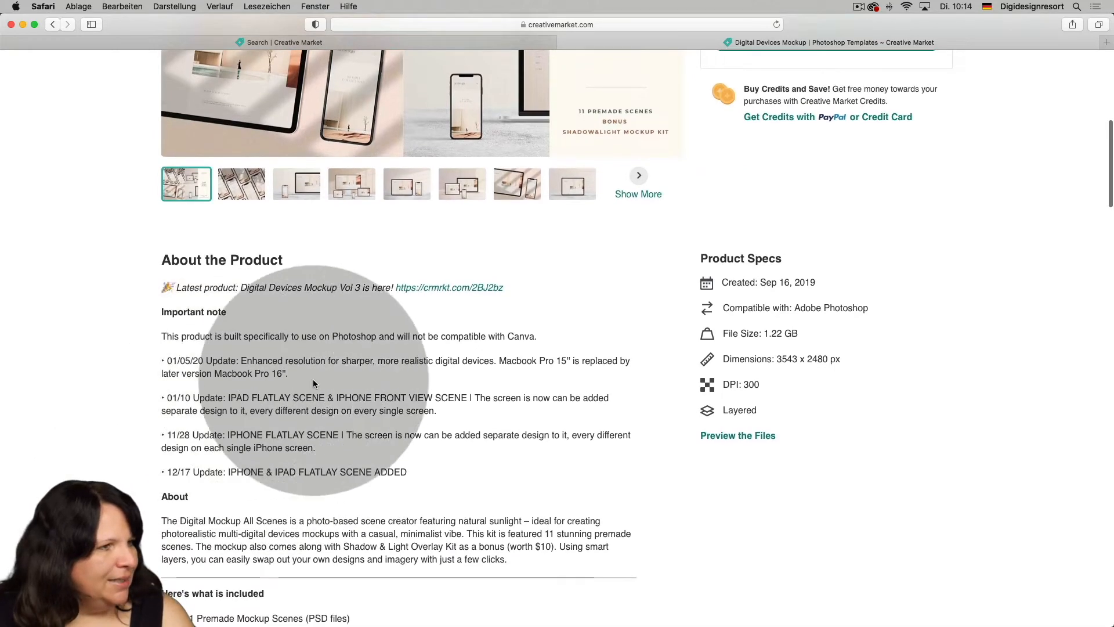
scroll(499, 401, "up", 10)
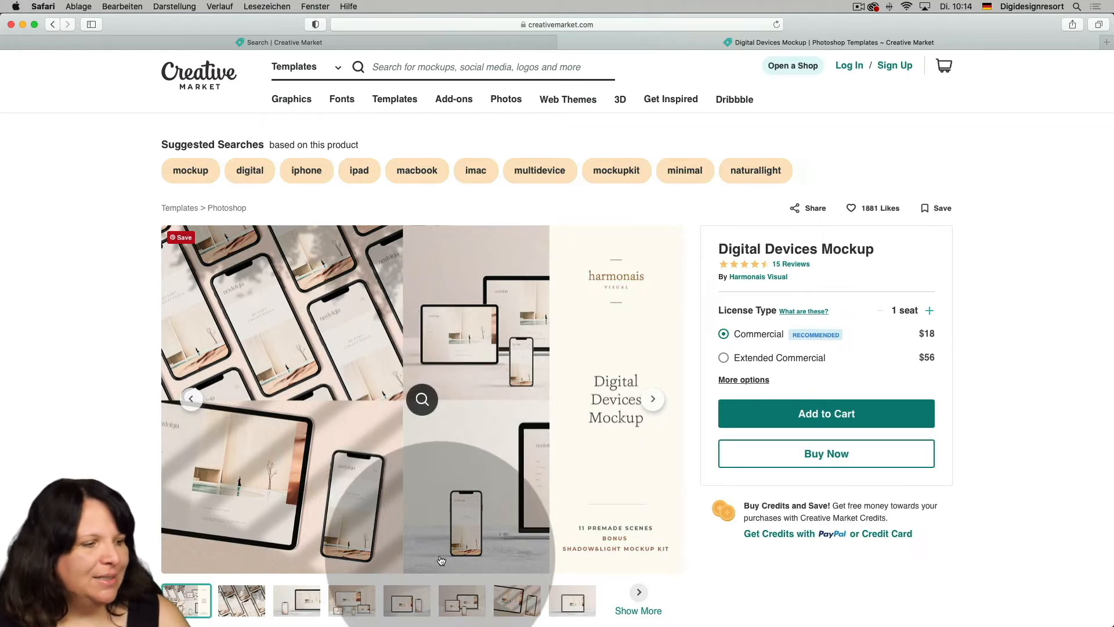
left_click(516, 600)
- Switch to Photoshop and bring the 3_fach_Template_iPhone_Wallpaper.psd document to the front, clear of the other windows
mouse_move(565, 624)
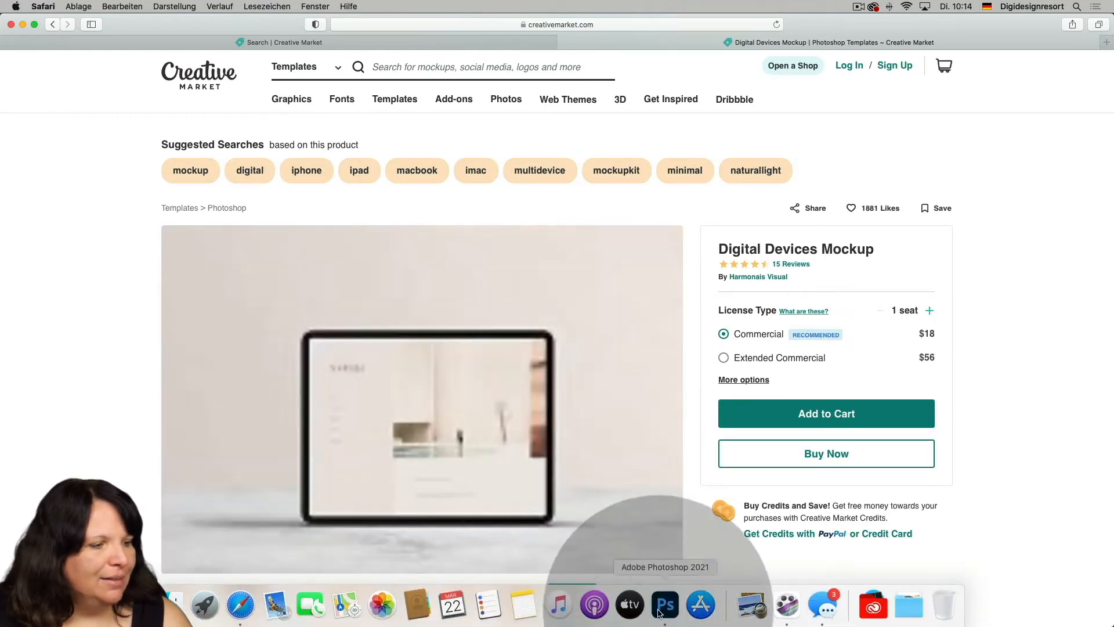
left_click(665, 615)
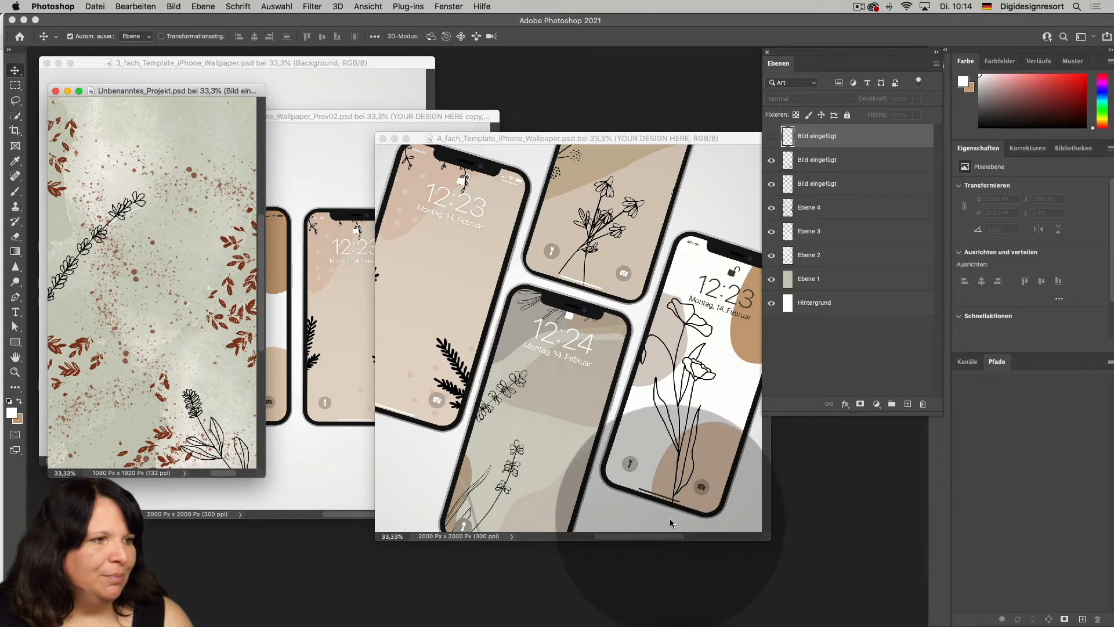
mouse_move(657, 137)
left_mouse_down()
mouse_move(711, 133)
mouse_move(598, 165)
mouse_move(589, 122)
mouse_move(616, 134)
mouse_move(600, 122)
mouse_move(667, 121)
left_mouse_up()
left_click_drag(409, 62, 609, 64)
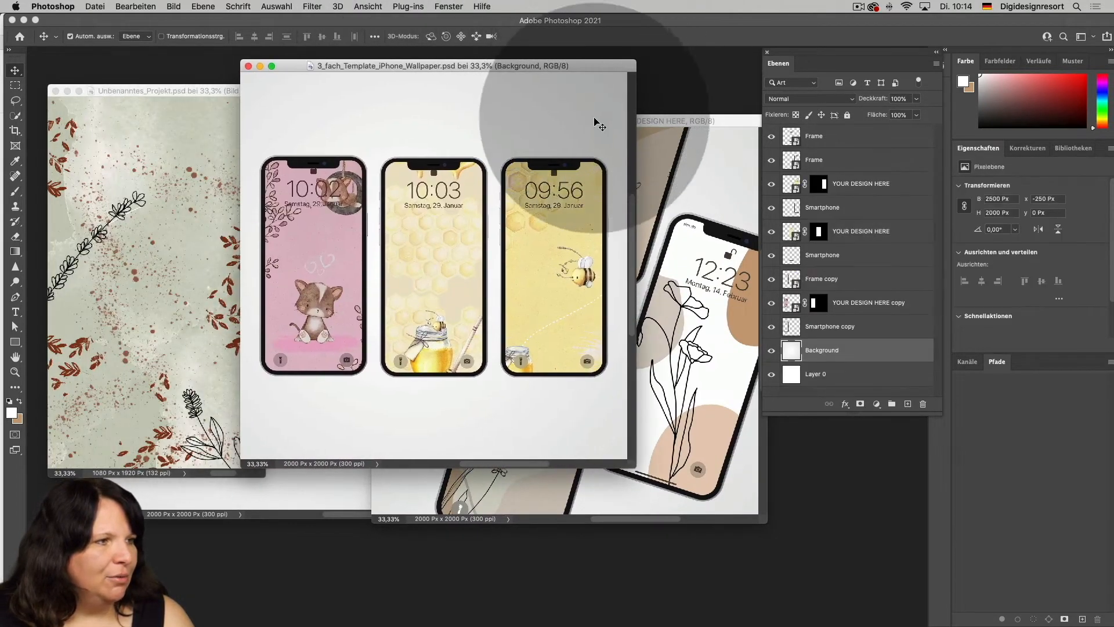
- Examine the three-phone template's structure by briefly hiding and reshowing a YOUR DESIGN HERE, a Smartphone and a Frame layer
left_click(557, 174)
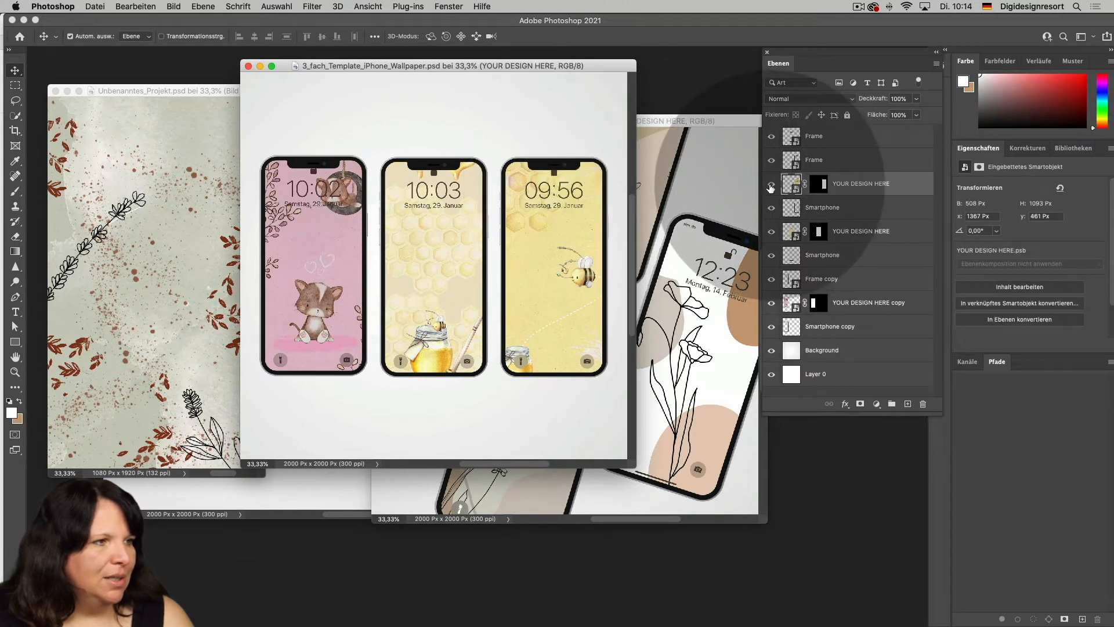
left_click(771, 185)
left_click(771, 185)
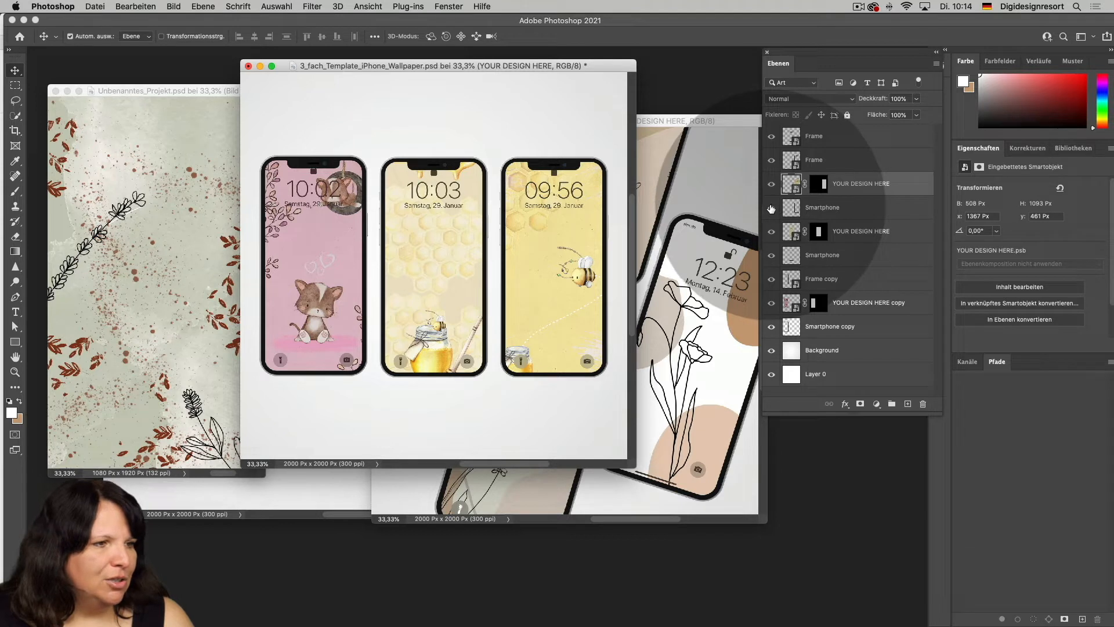
left_click(772, 258)
left_click(772, 257)
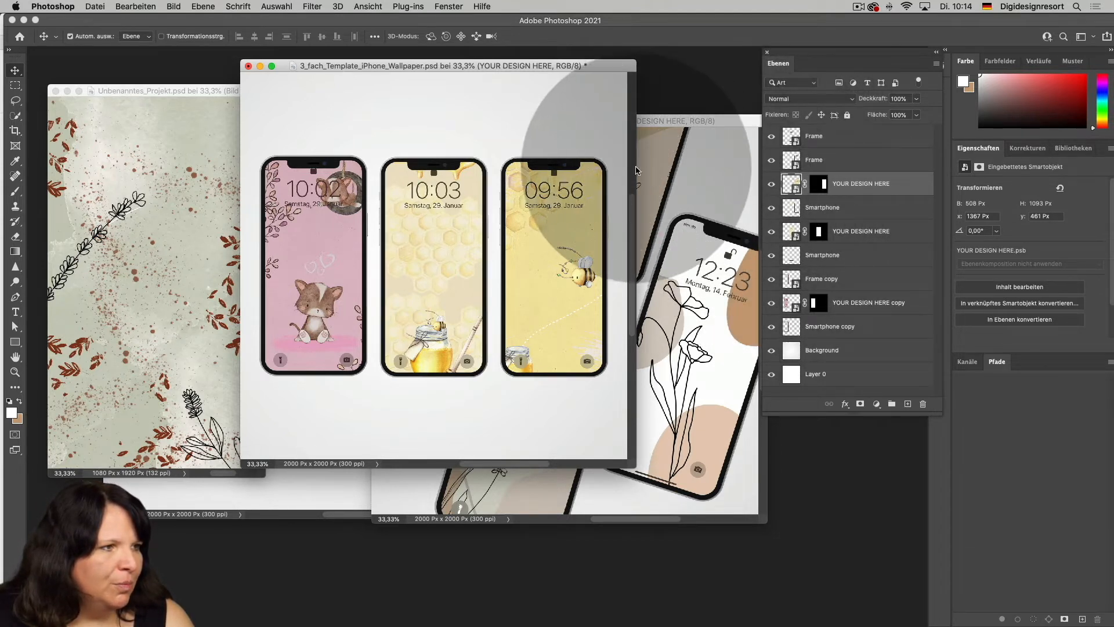
left_click(801, 160)
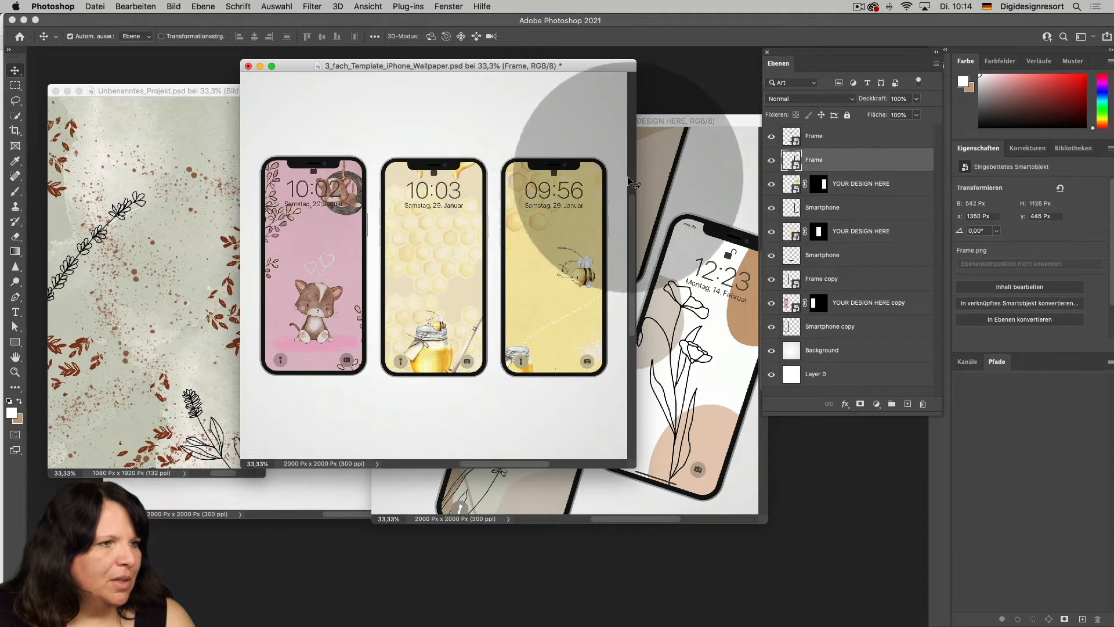
left_click(770, 161)
left_click(771, 161)
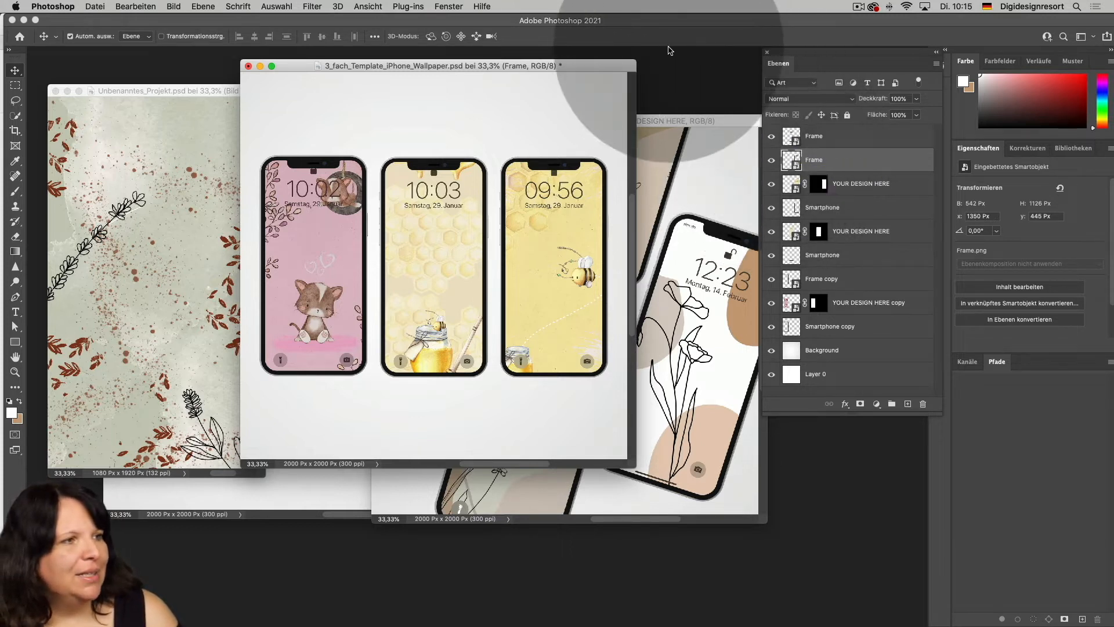
- View the four-phone 4_fach template and the two-phone SKU_21002 template by bringing each to the front and spreading out the document windows
left_click_drag(594, 64, 517, 66)
left_click_drag(490, 113, 537, 116)
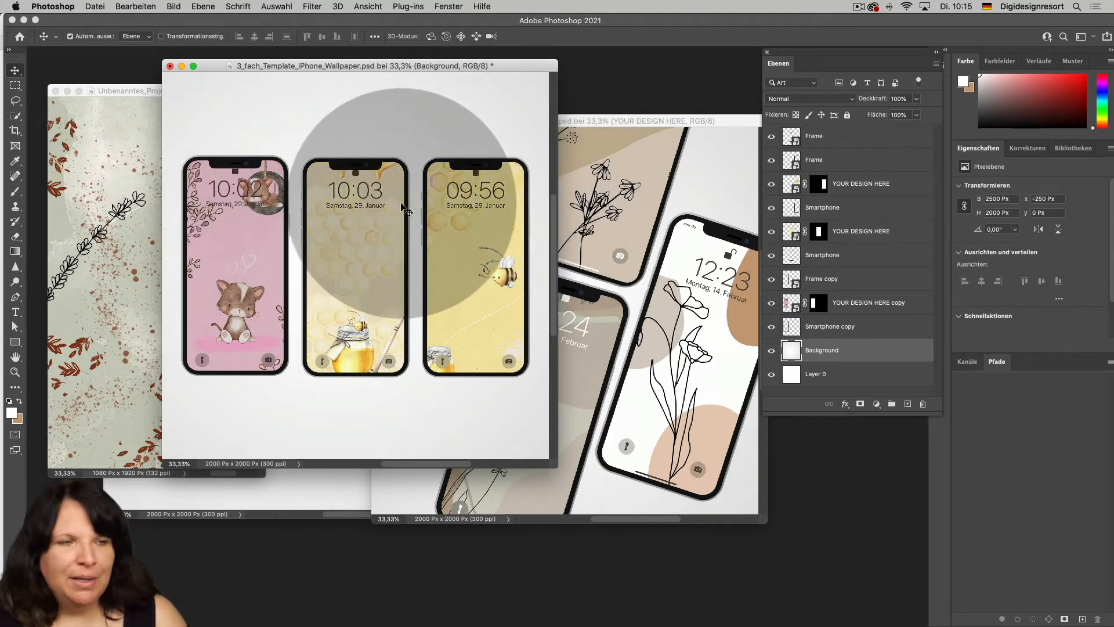
left_click(627, 120)
left_click_drag(627, 120, 539, 97)
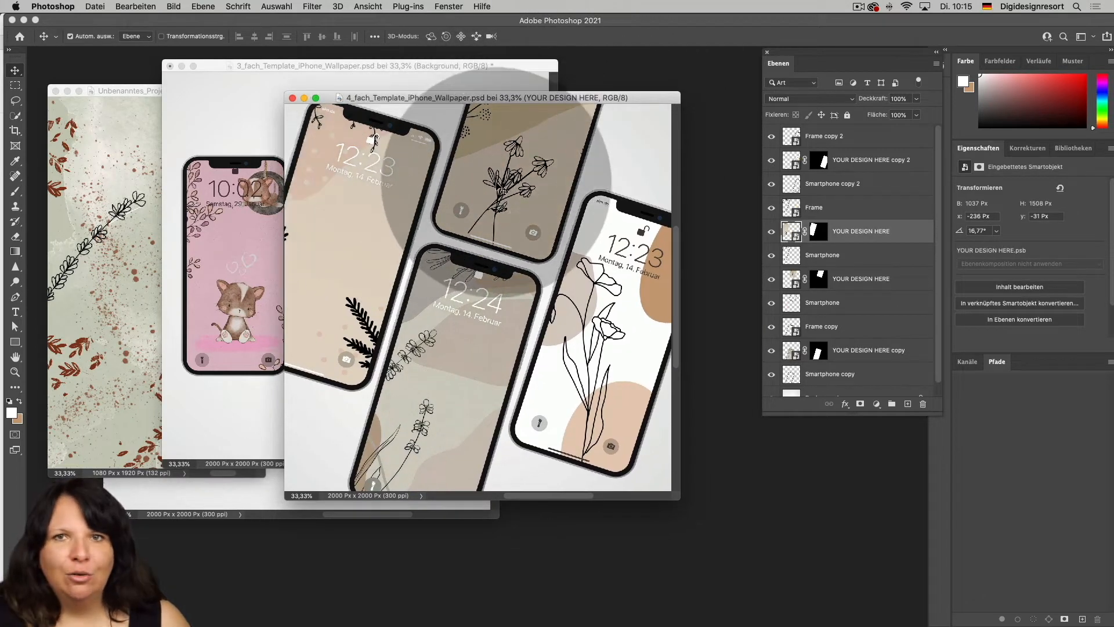
left_click_drag(557, 97, 652, 99)
mouse_move(258, 609)
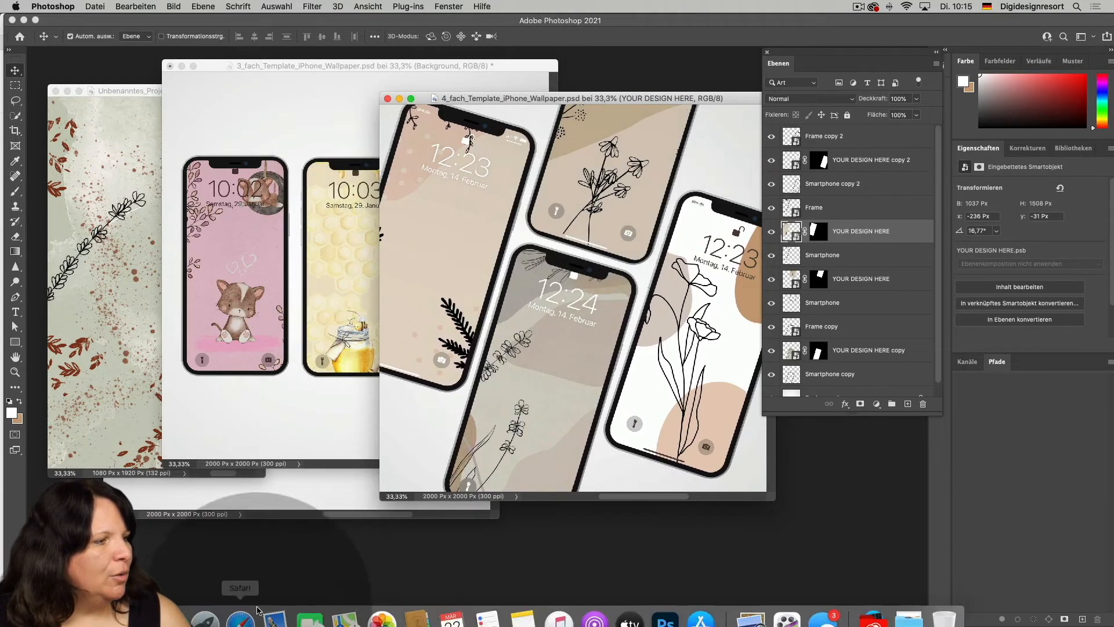
left_click(328, 505)
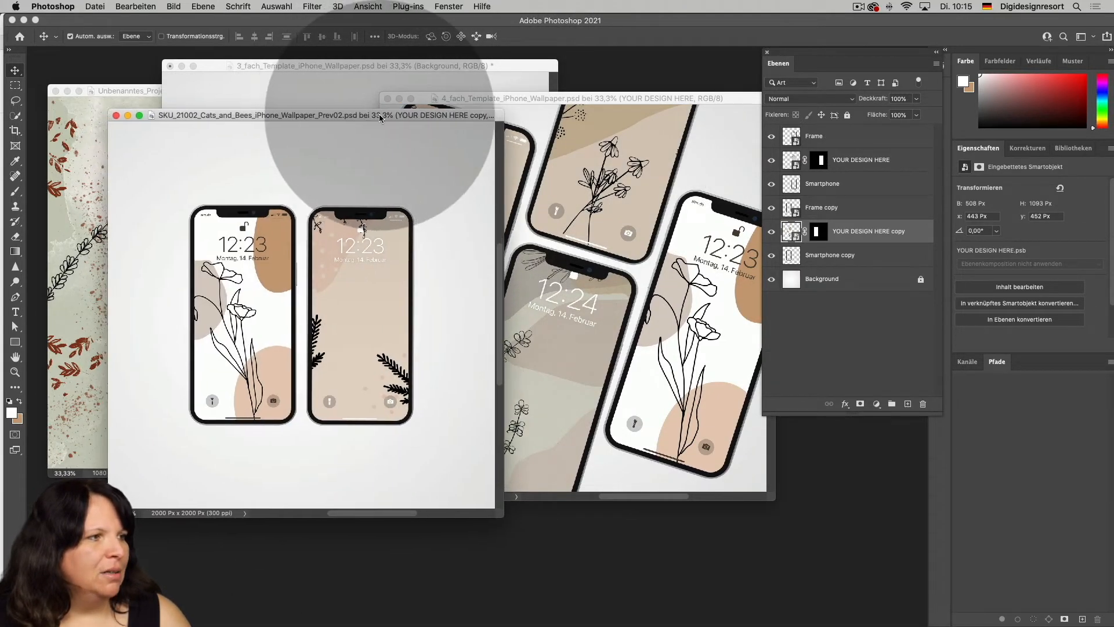
left_click_drag(378, 114, 543, 171)
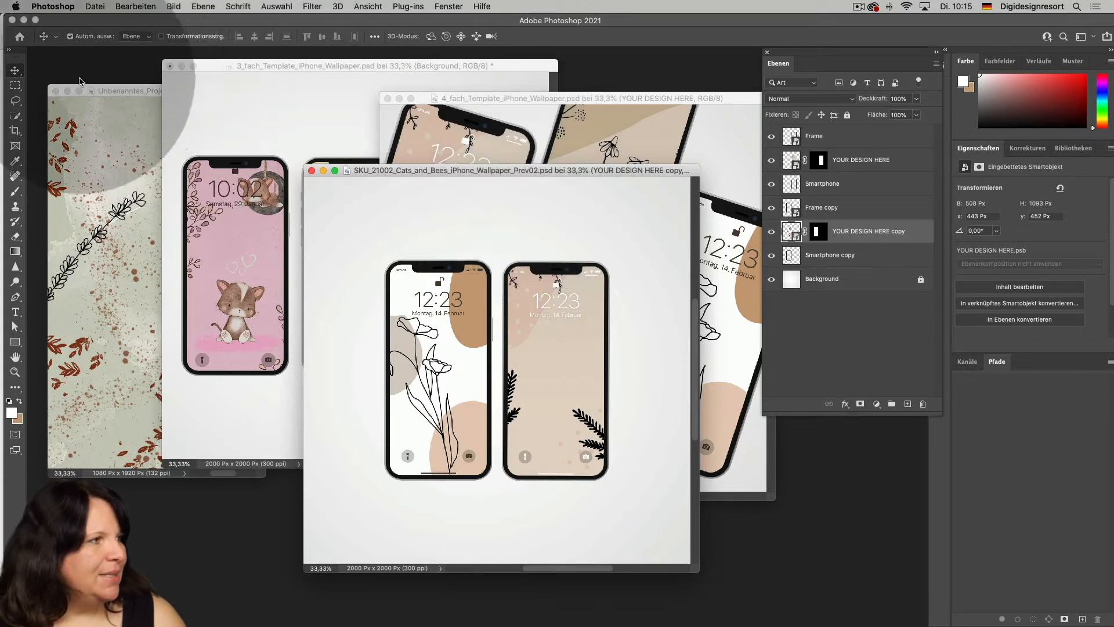
- Merge the visible layers of Unbenanntes_Projekt.psd into one and delete the leftover hidden Bild eingefügt layer
left_click(131, 89)
mouse_move(131, 88)
left_mouse_down()
mouse_move(166, 85)
mouse_move(134, 93)
left_mouse_up()
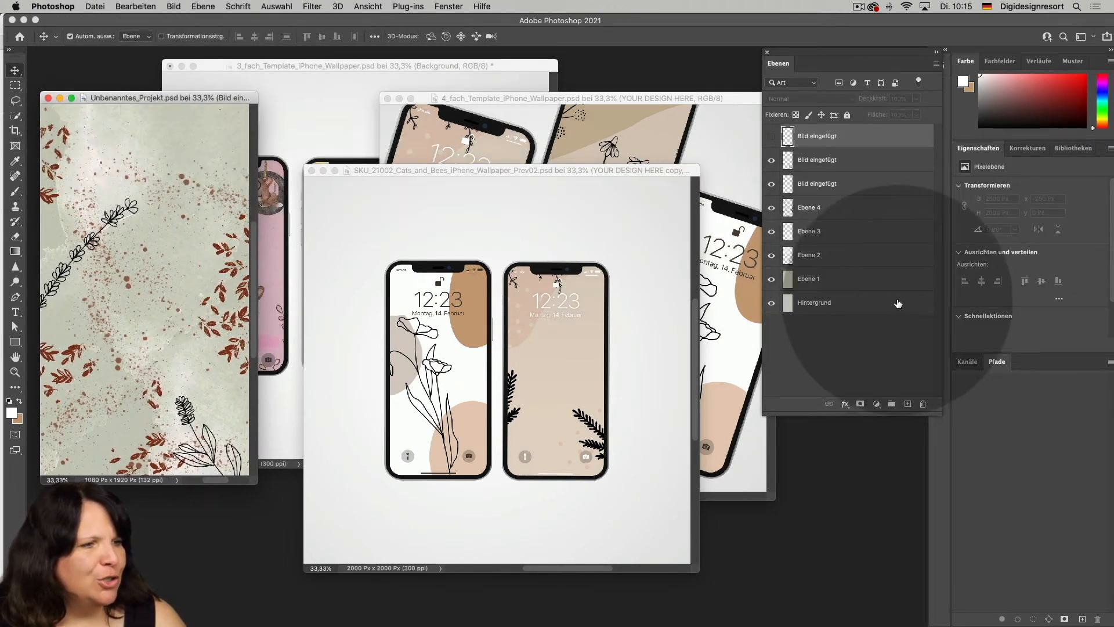
right_click(833, 305)
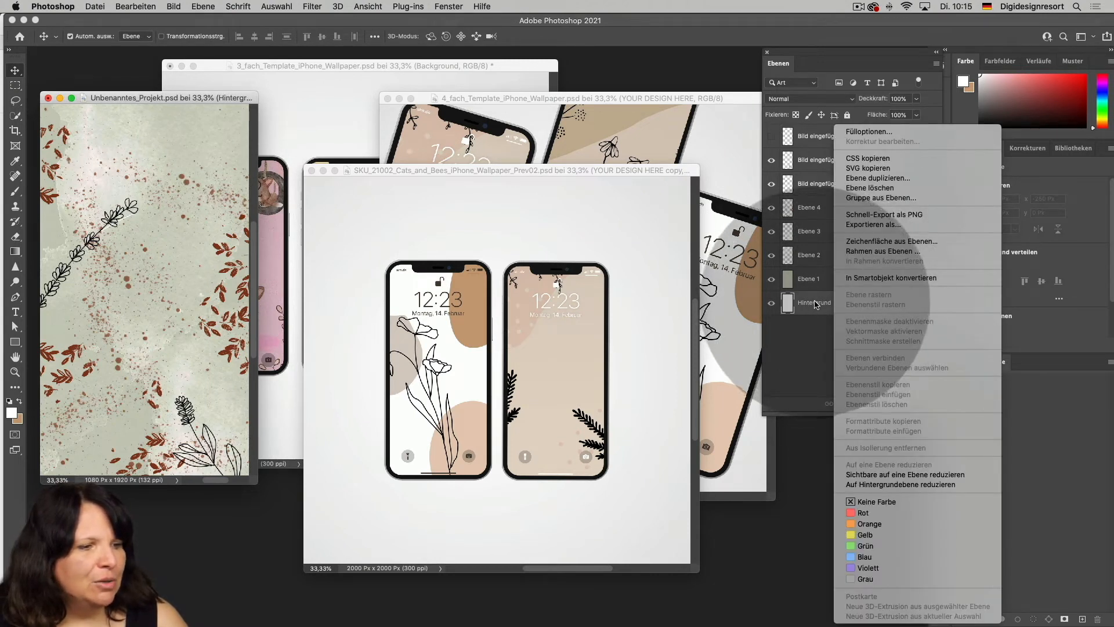
left_click(908, 474)
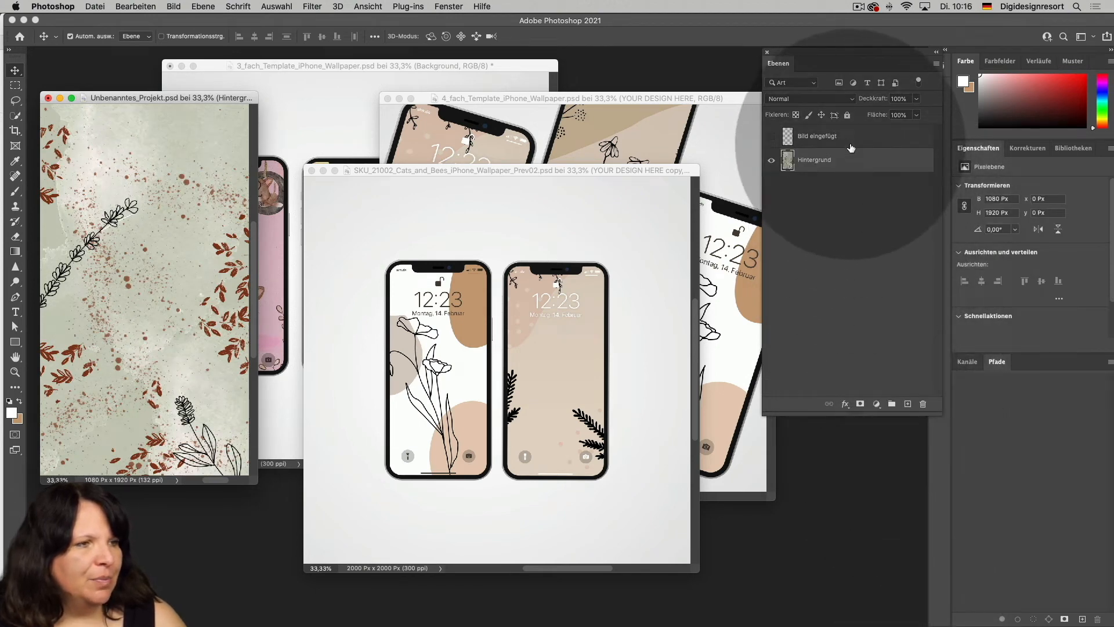
left_click(851, 140)
key("Delete")
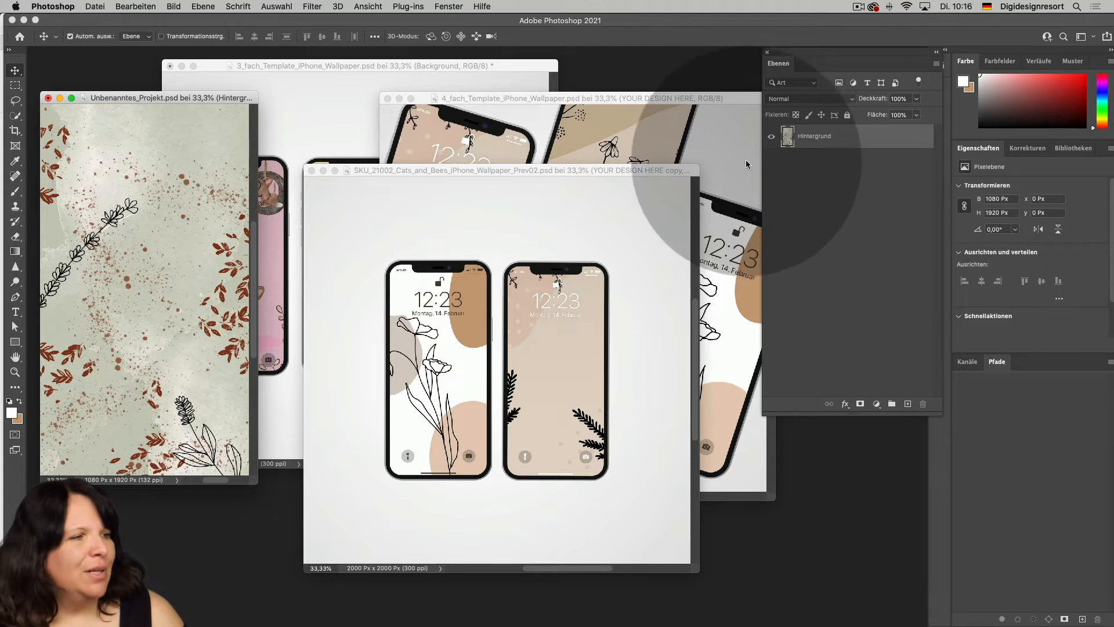
- Open the second phone's YOUR DESIGN HERE smart object in the SKU_21002 template and place its window beside the wallpaper document
left_click_drag(627, 168, 659, 84)
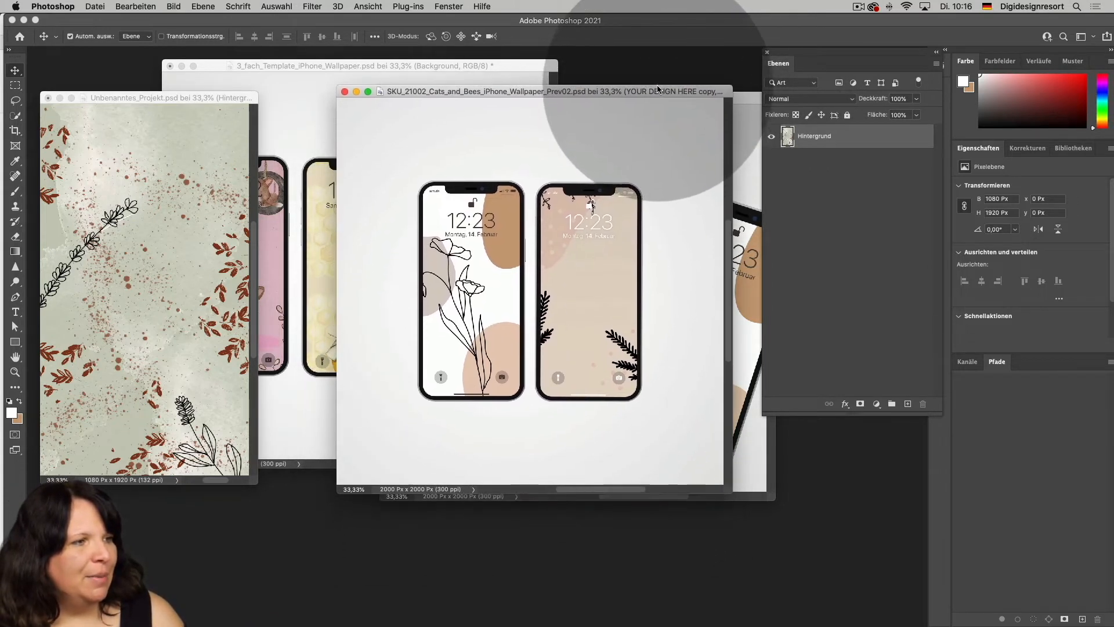
left_click(598, 289)
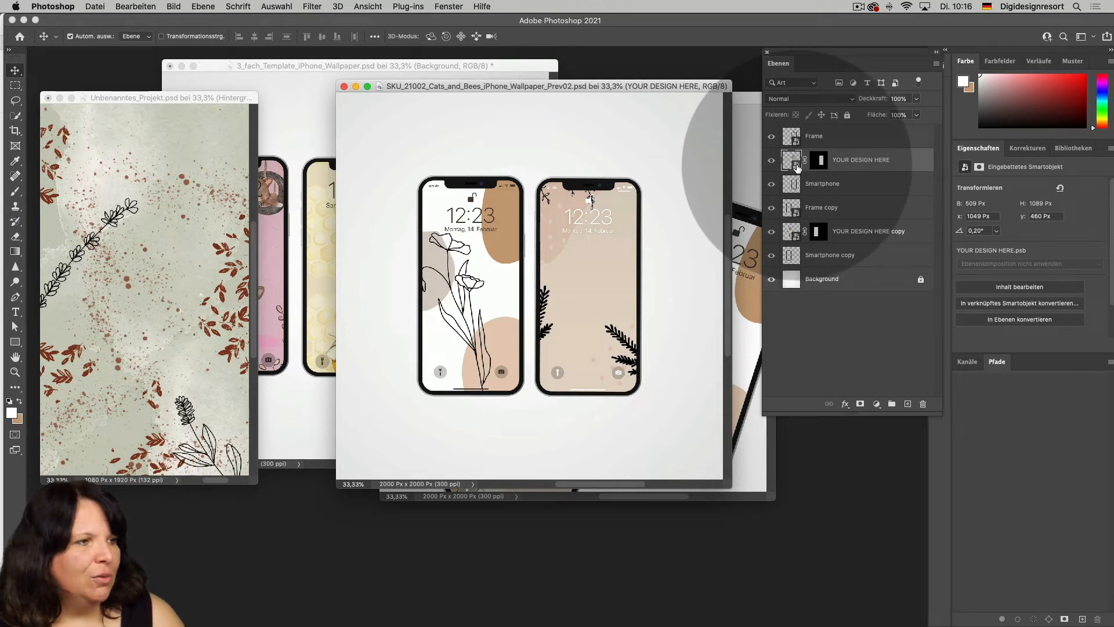
double_click(791, 160)
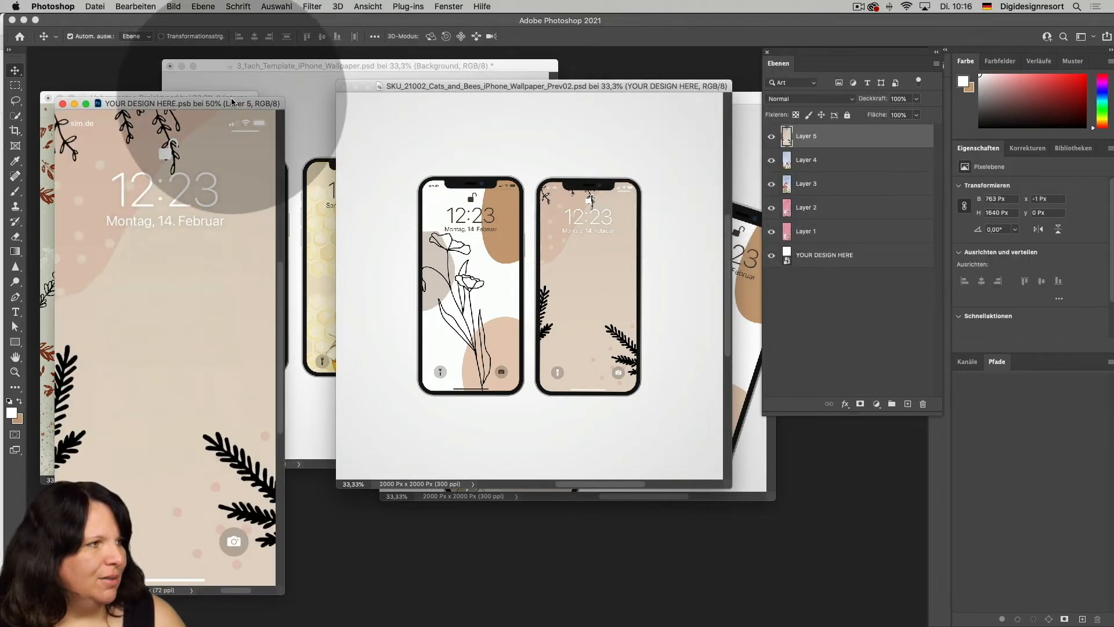
left_click_drag(216, 97, 466, 72)
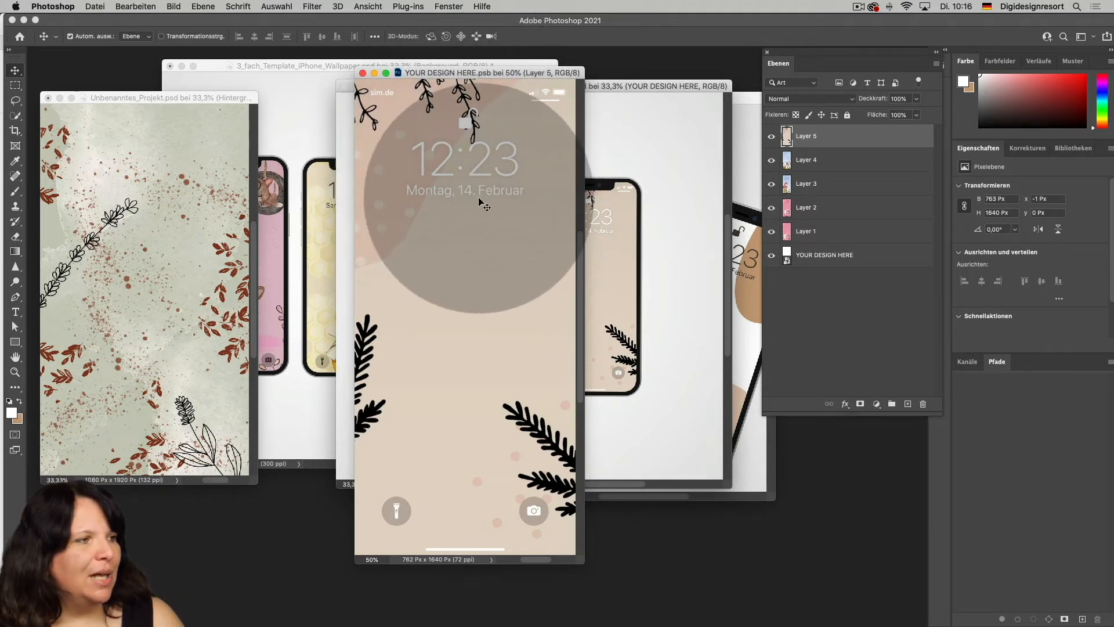
- Copy the merged wallpaper layer from Unbenanntes_Projekt.psd into the YOUR DESIGN HERE.psb document so it covers the whole canvas
left_click(214, 212)
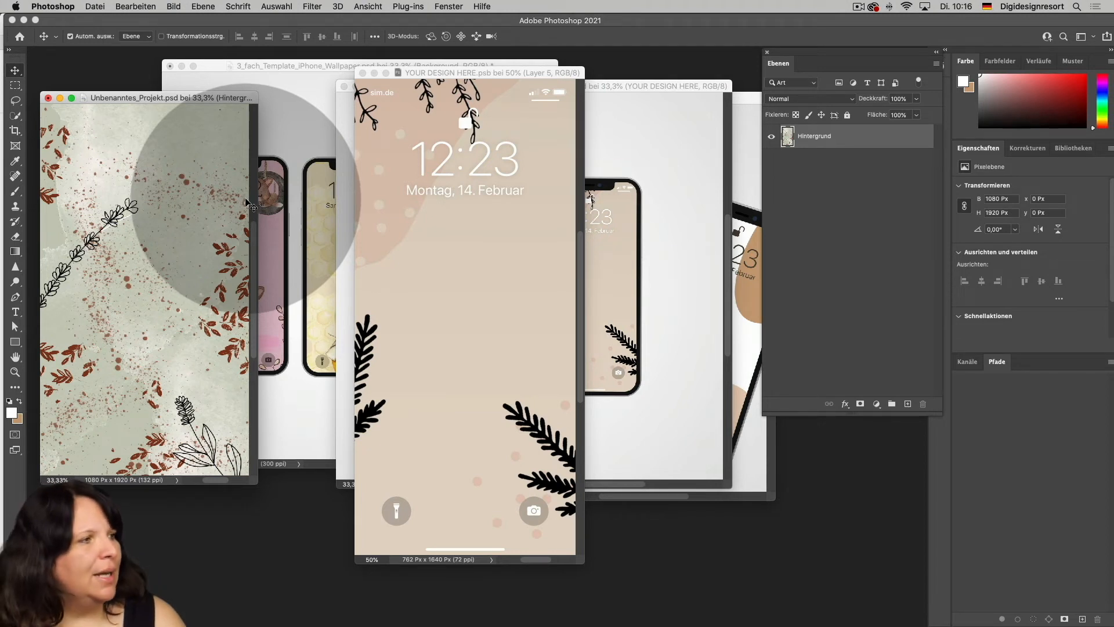
left_click_drag(170, 99, 210, 114)
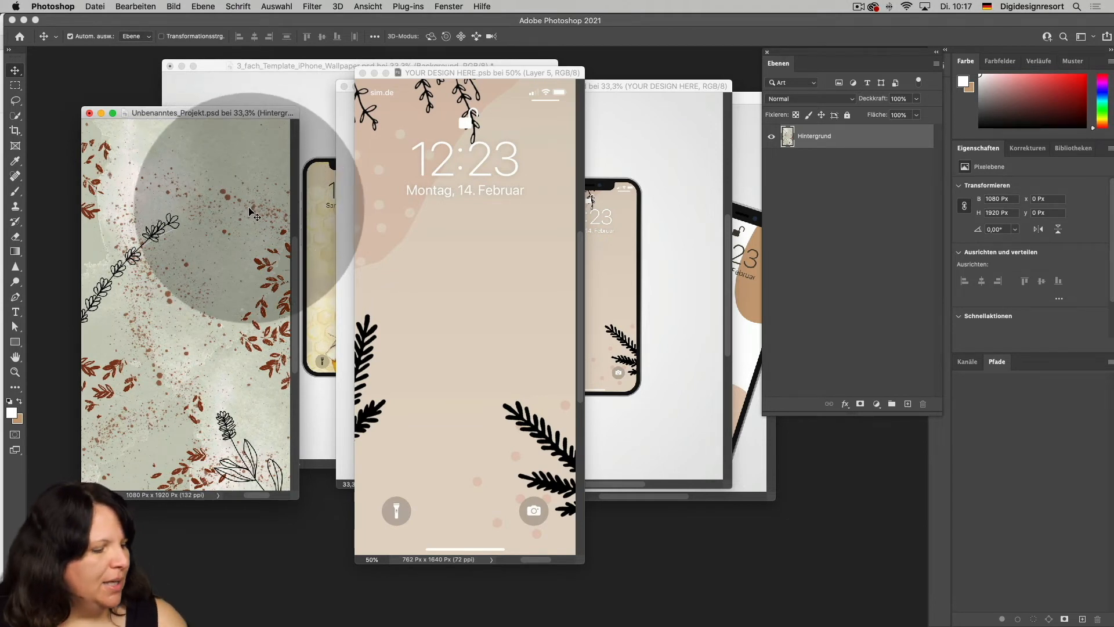
left_click_drag(206, 186, 410, 235)
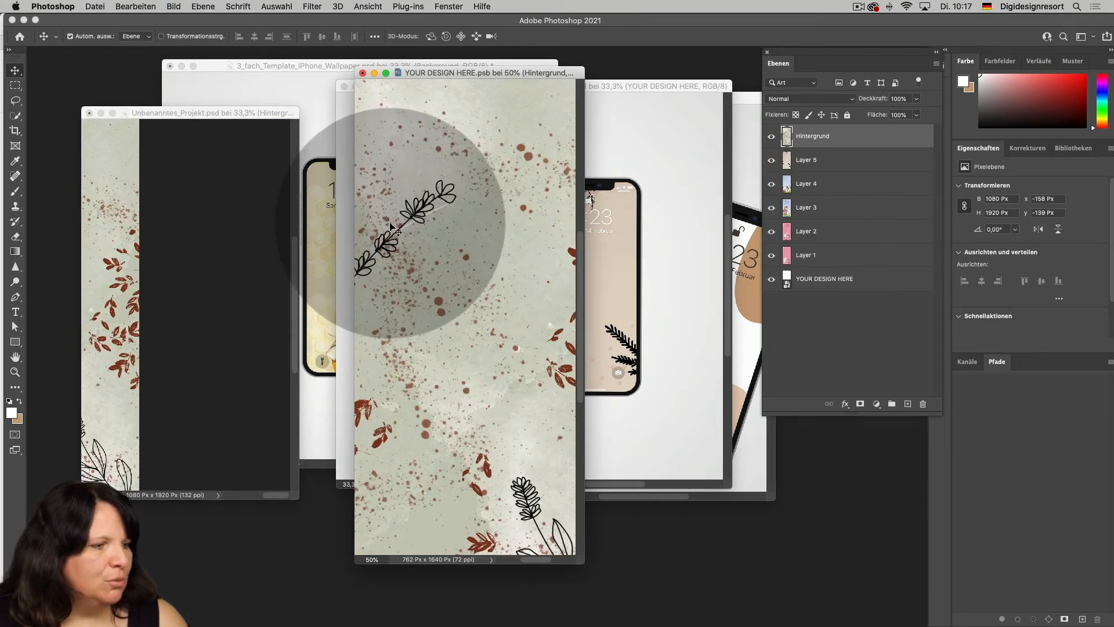
- Enlarge the YOUR DESIGN HERE.psb window to check the placed wallpaper, and close the document with its changes saved
left_click_drag(584, 563, 740, 613)
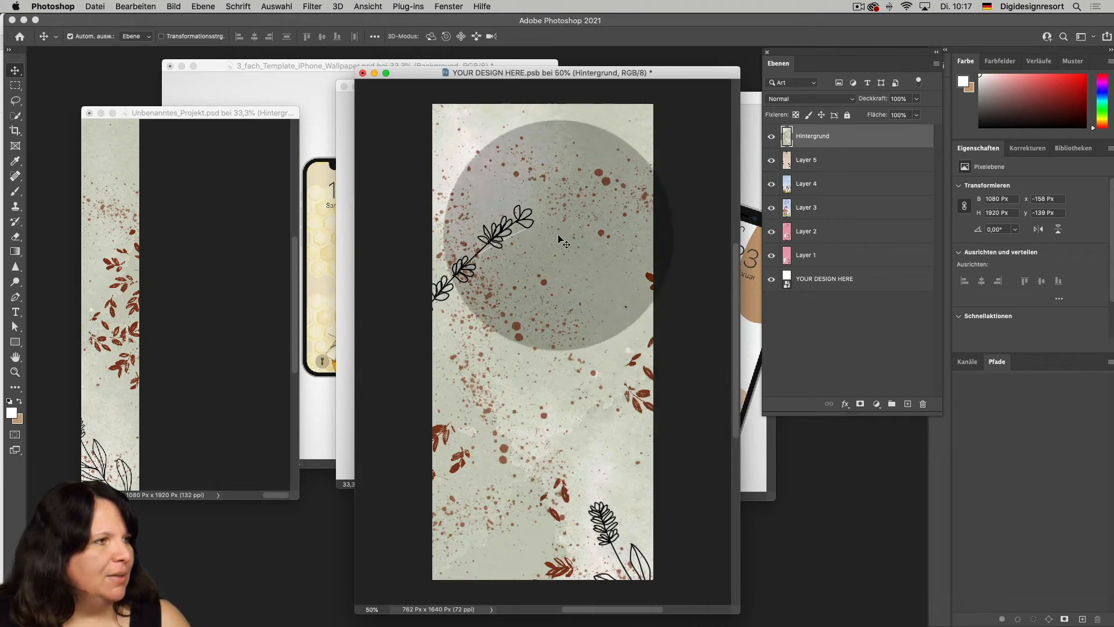
left_click(363, 74)
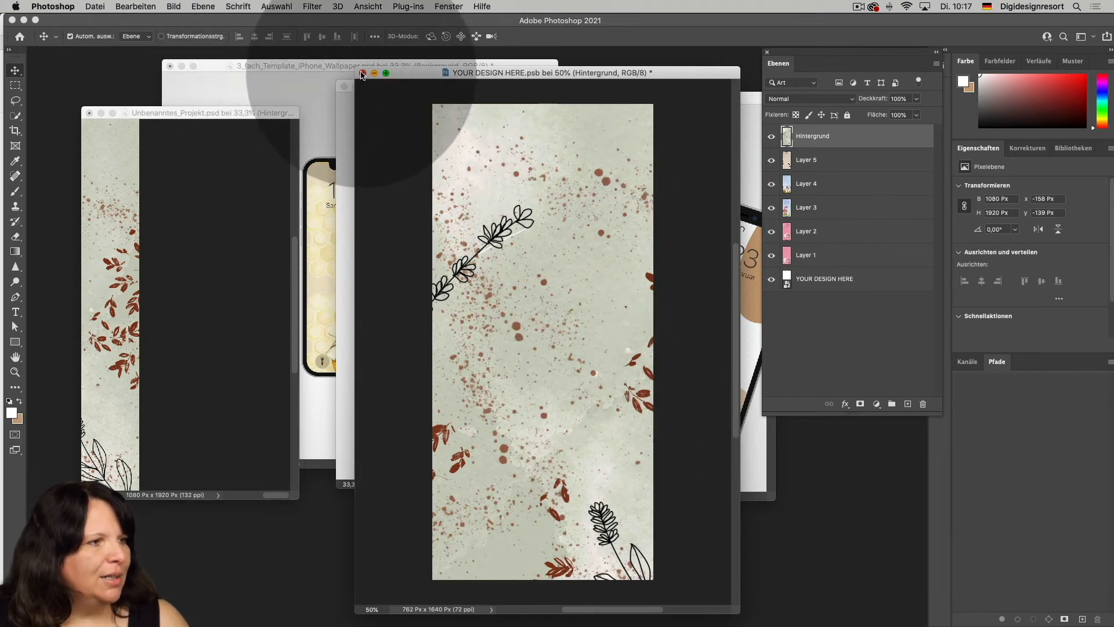
left_click(682, 217)
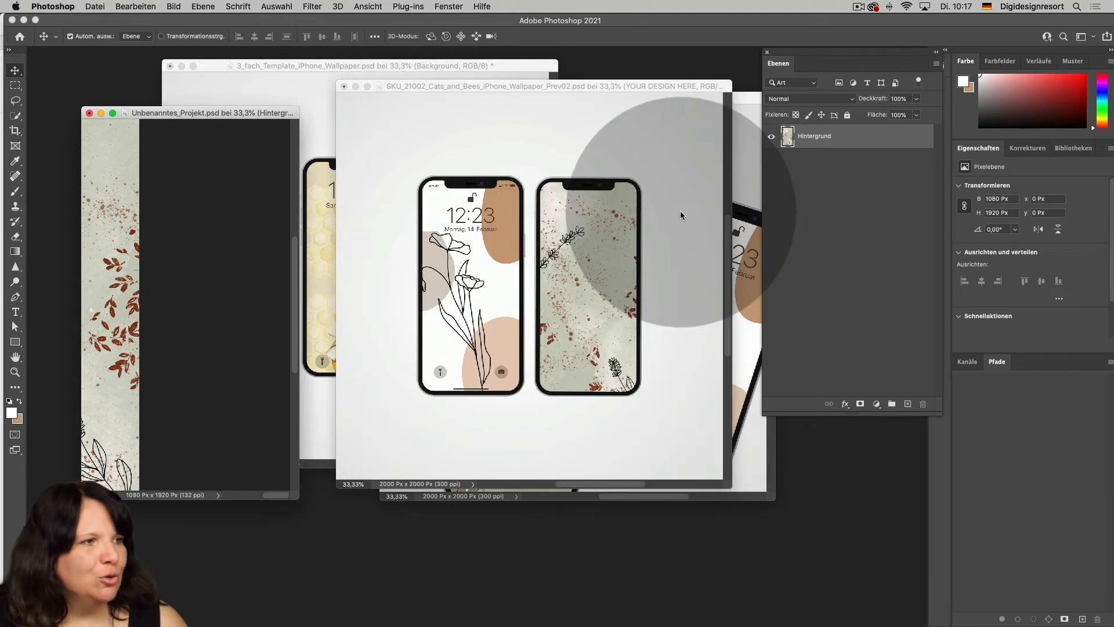
- Move the two-phone template aside and bring 4_fach_Template_iPhone_Wallpaper.psd to the front
left_click_drag(579, 85, 543, 85)
left_click_drag(595, 267, 686, 123)
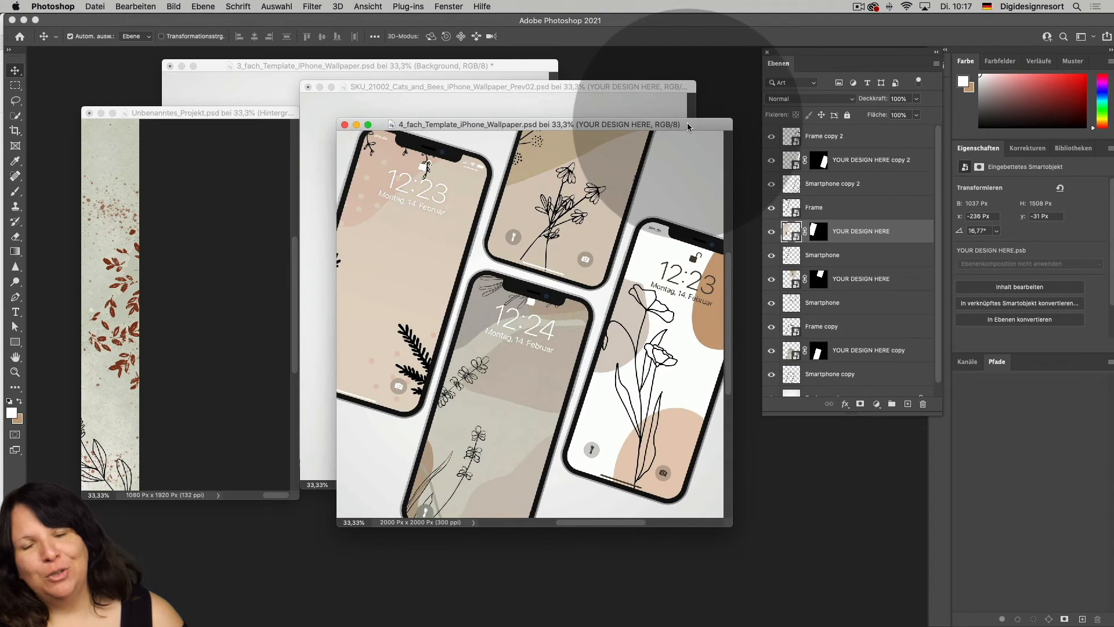